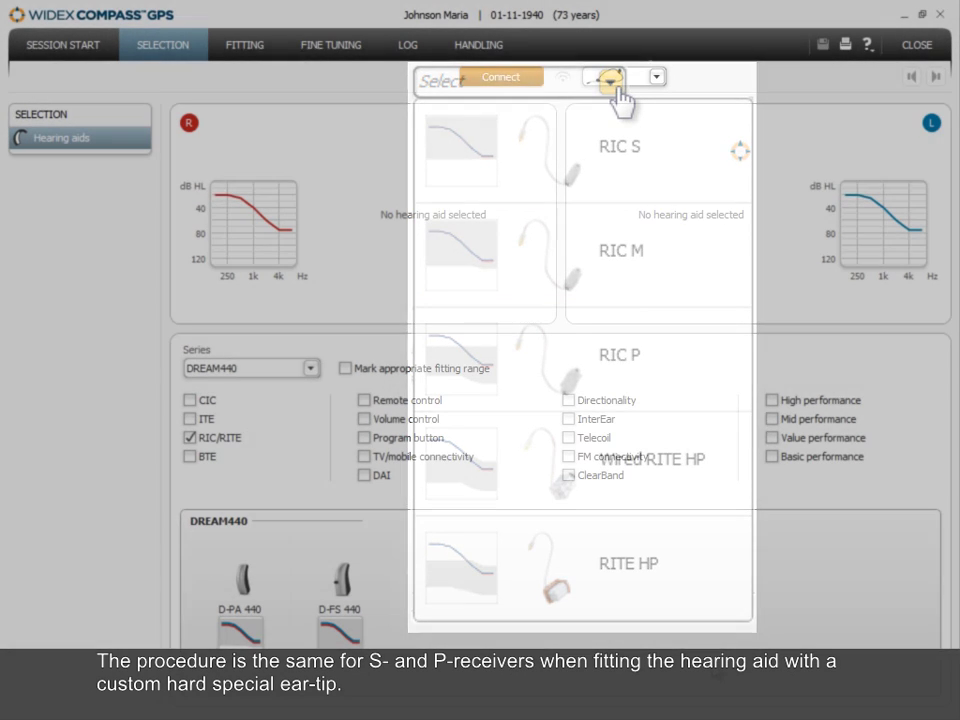
- Fit D-FS 440 on both ears and give the right aid an RIC M receiver
mouse_move(362, 545)
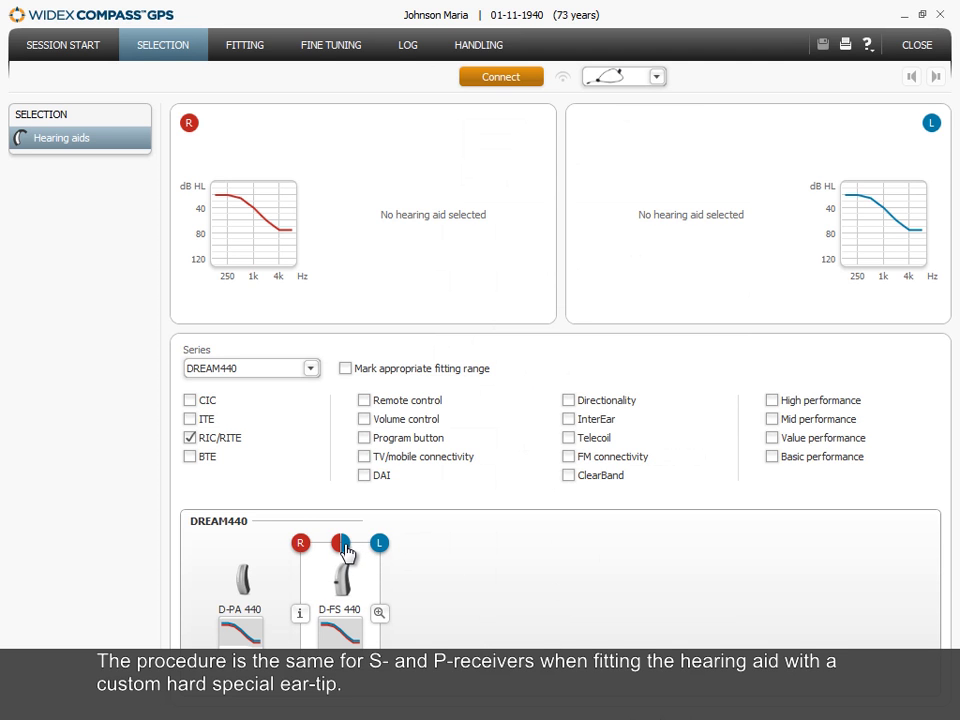
left_click(343, 546)
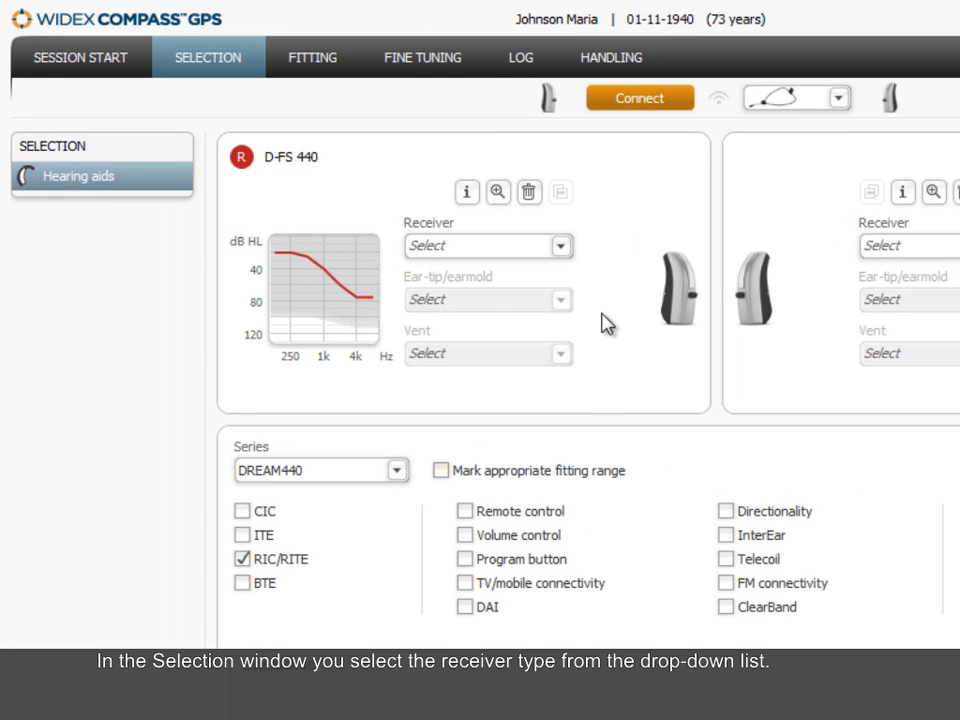
left_click(564, 250)
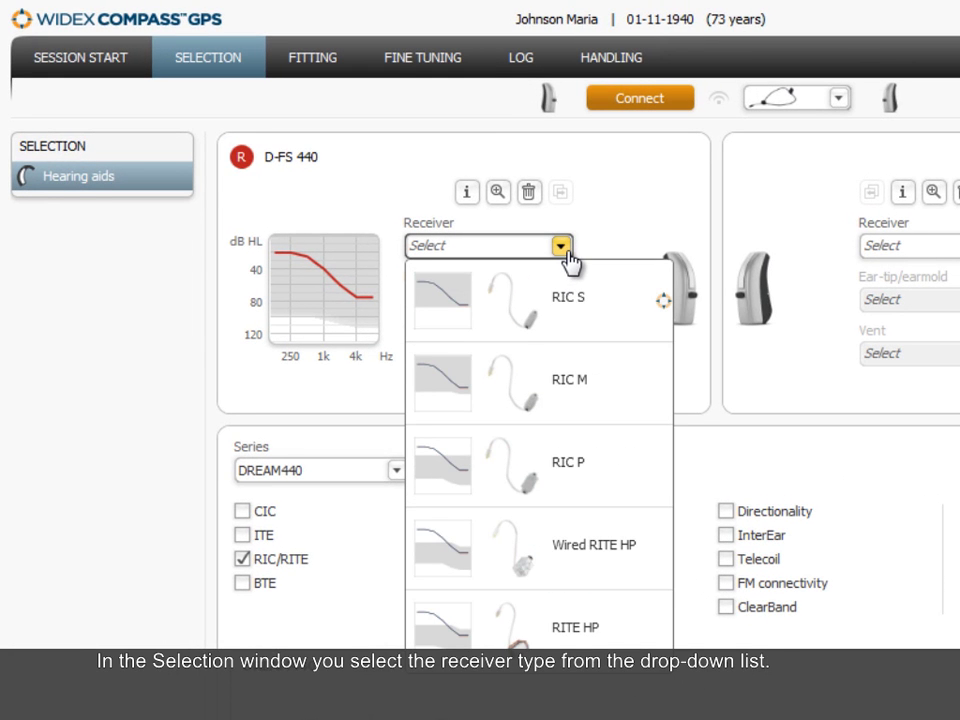
left_click(619, 380)
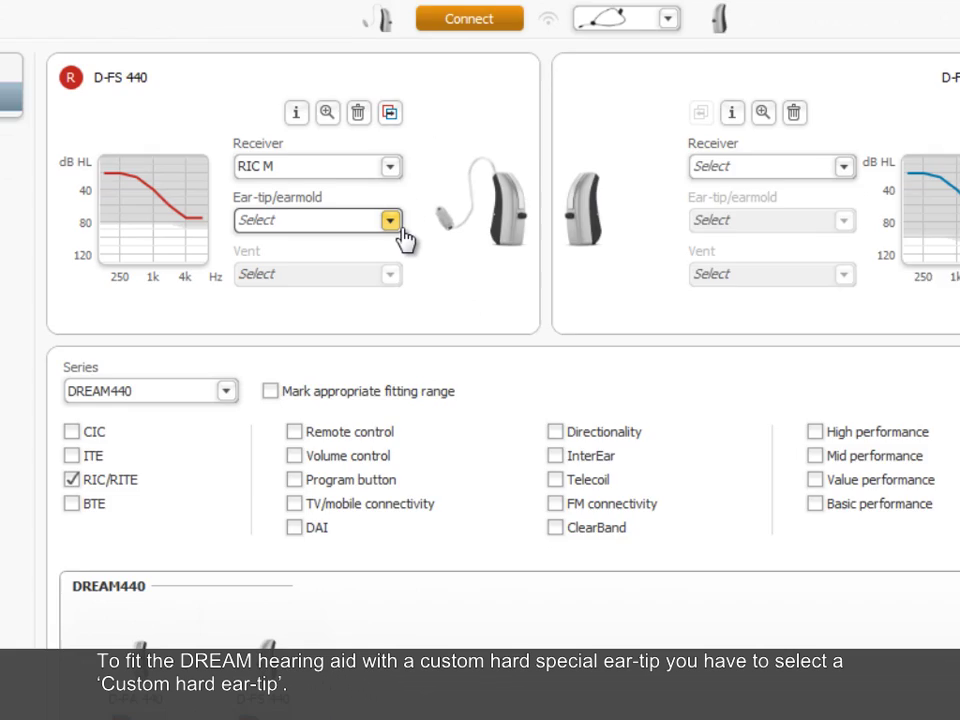
- Give the right aid a custom hard ear-tip and a 1,0 vent
left_click(426, 238)
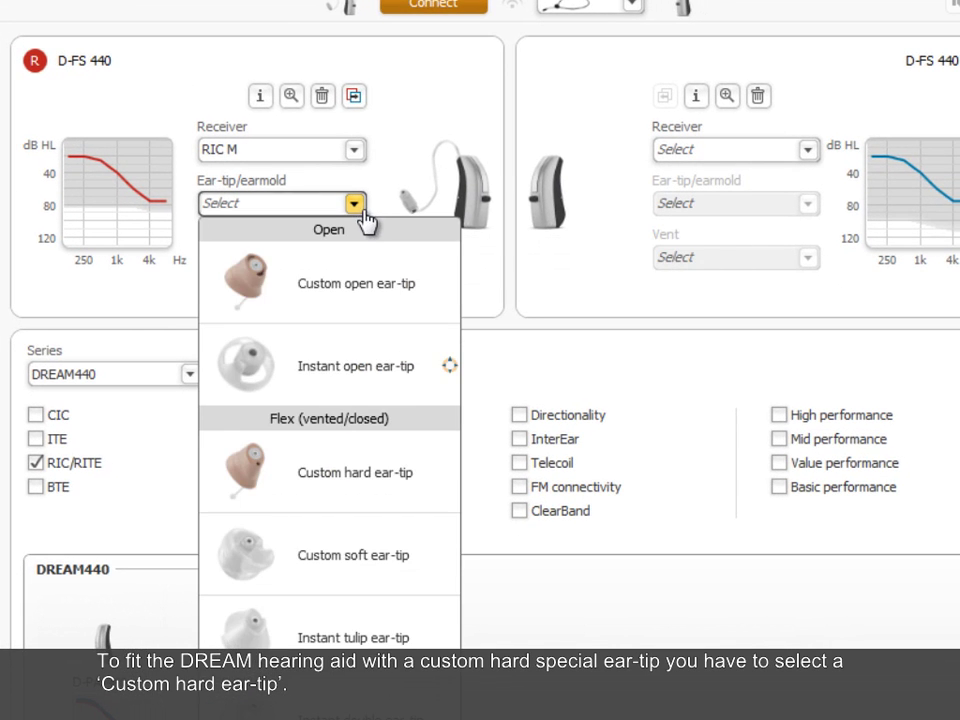
left_click(443, 497)
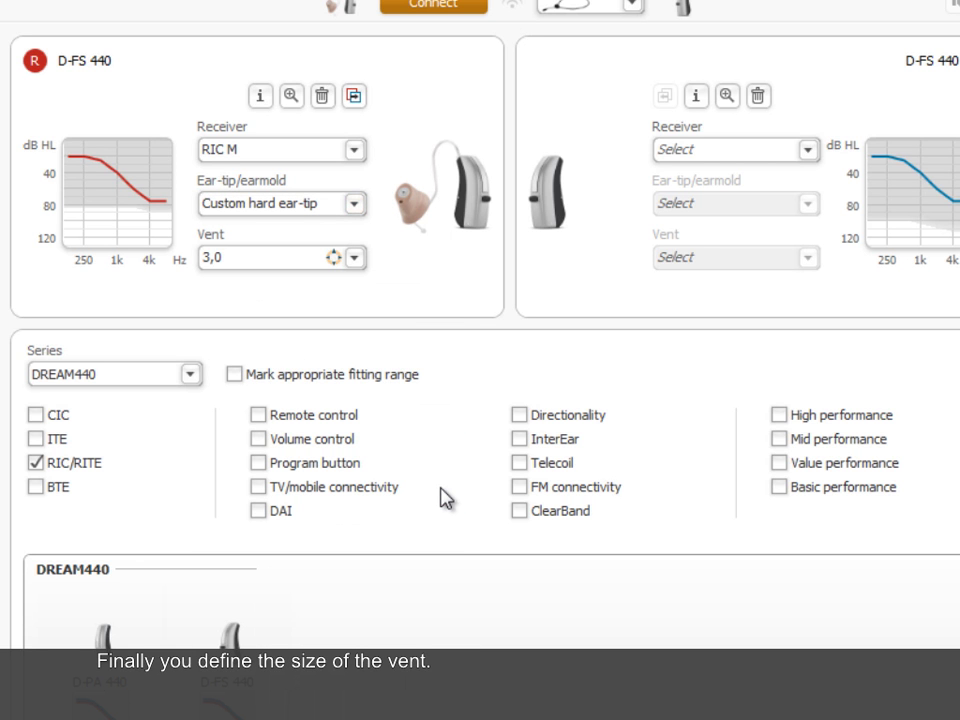
left_click(355, 262)
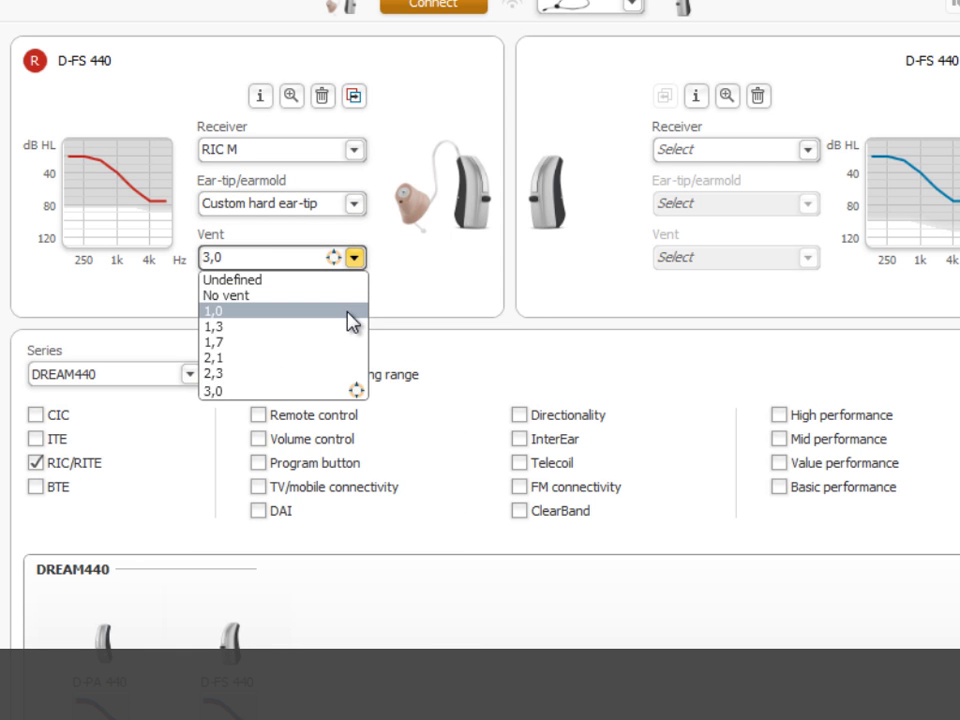
left_click(352, 311)
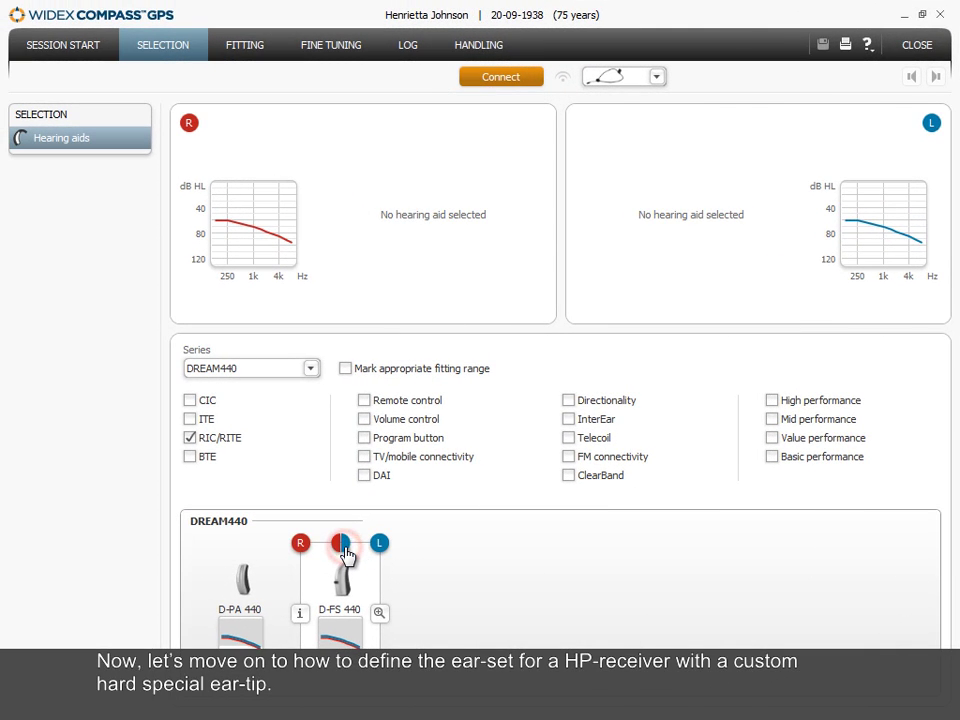
- Assign D-FS 440 to both ears and bring up the right aid's receiver options
left_click(342, 546)
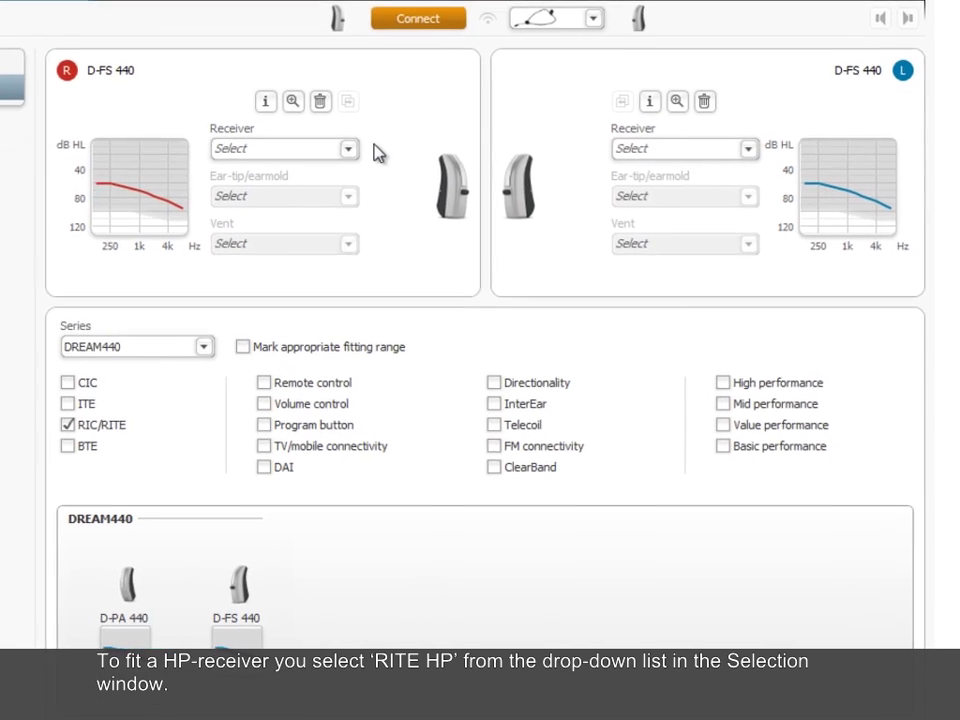
left_click(322, 136)
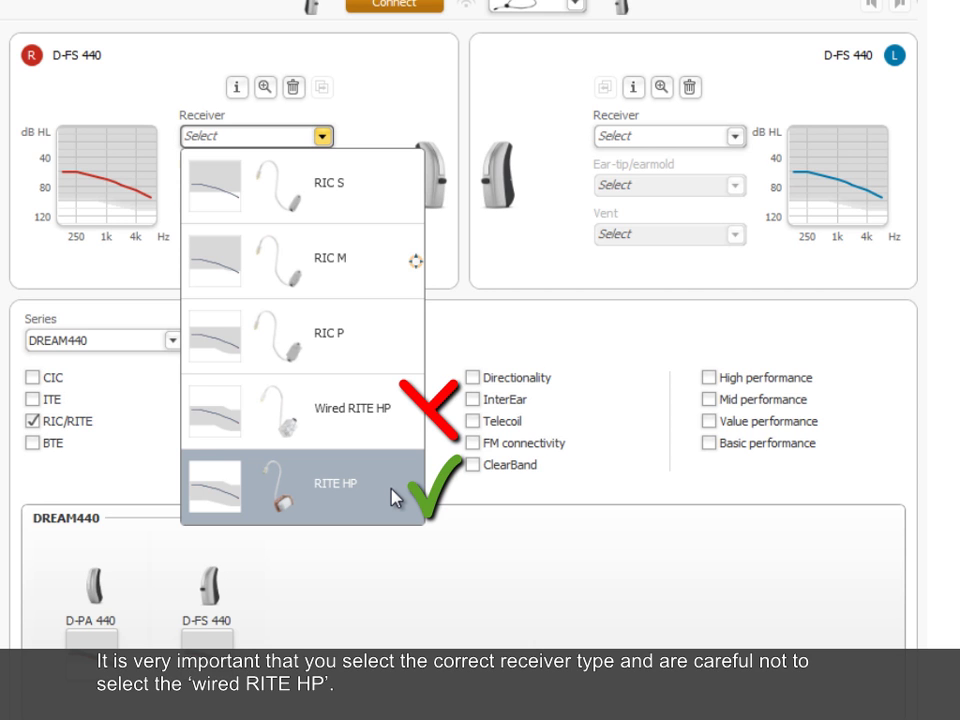
- Give the right D-FS 440 a RITE HP receiver and Regular custom hard earmold, accepting the high-power warning
left_click(391, 490)
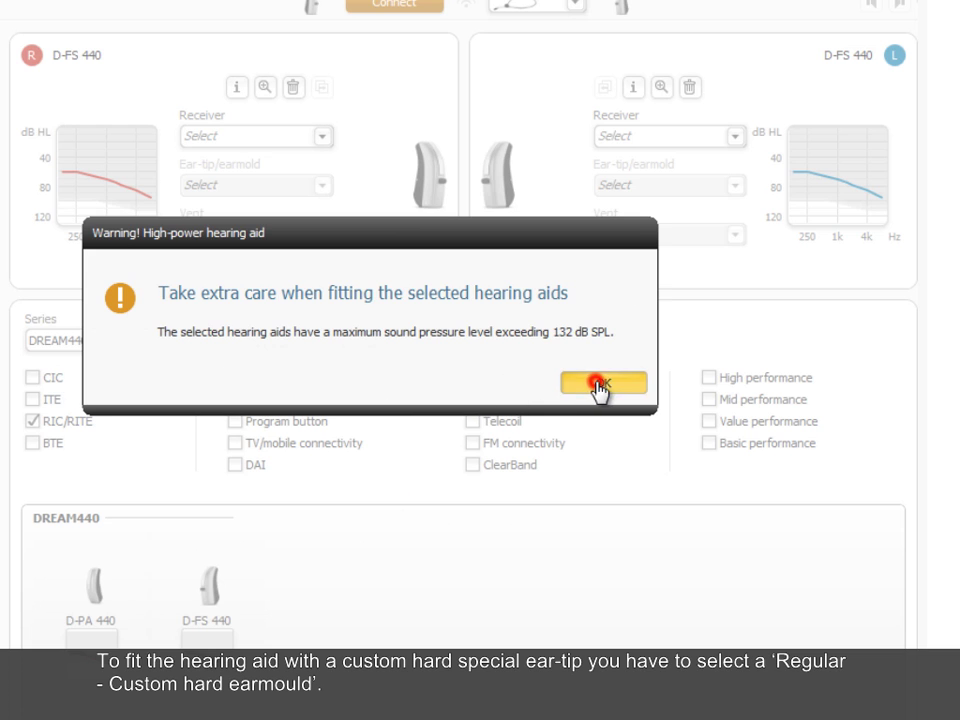
left_click(600, 383)
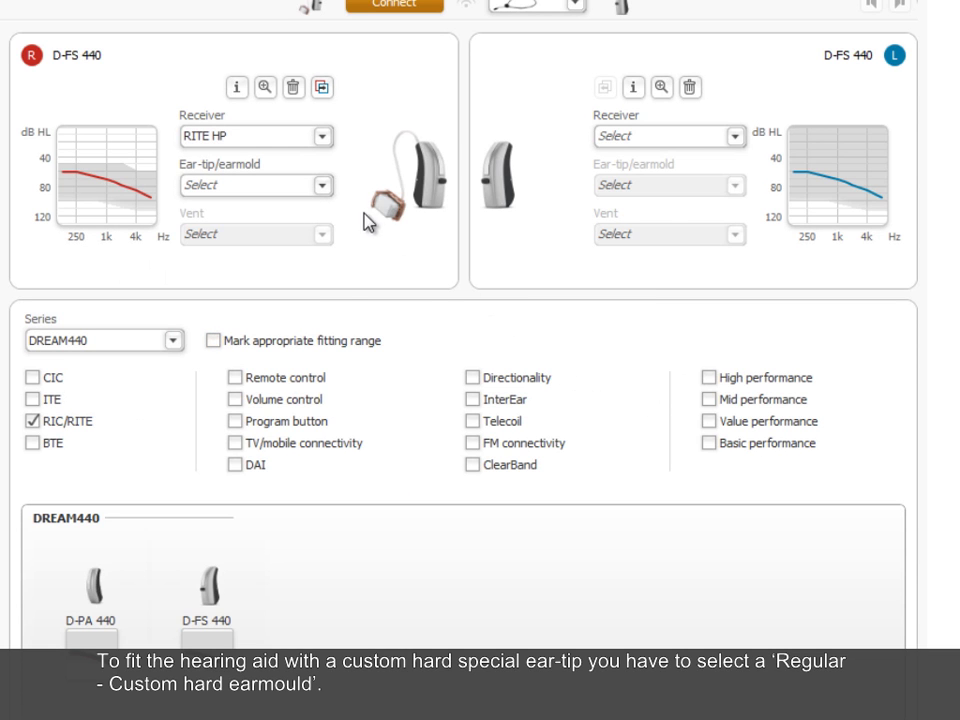
left_click(326, 193)
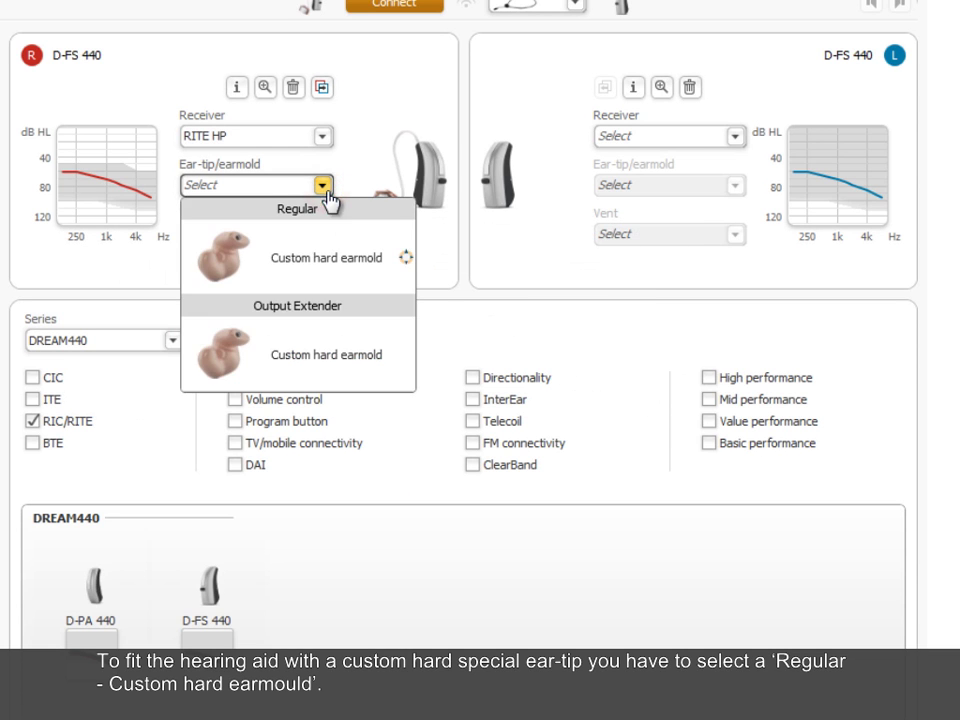
left_click(341, 276)
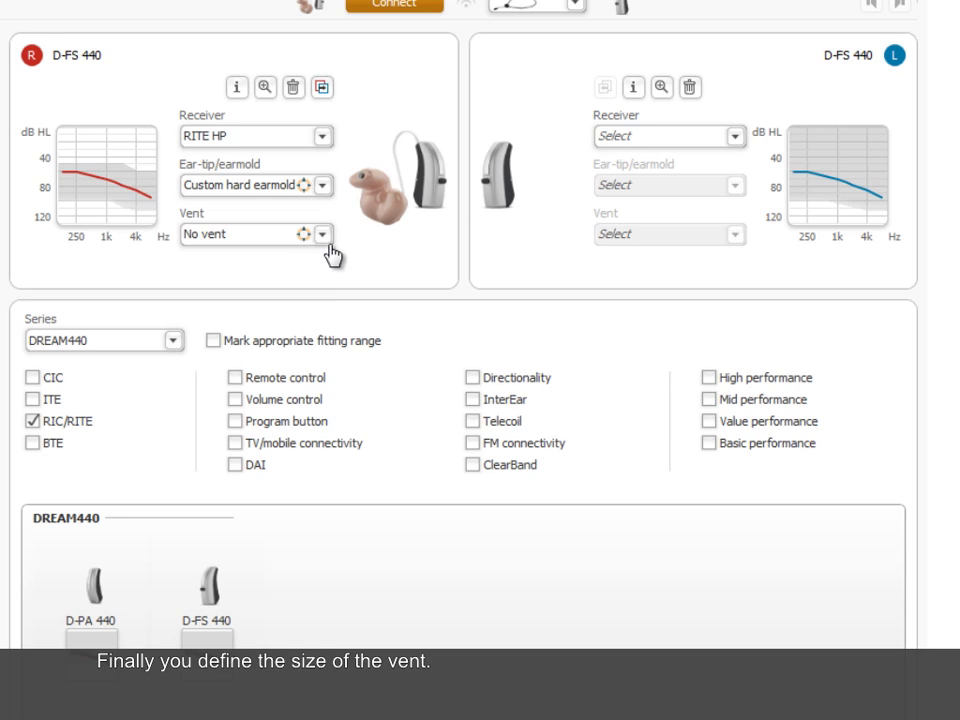
left_click(324, 238)
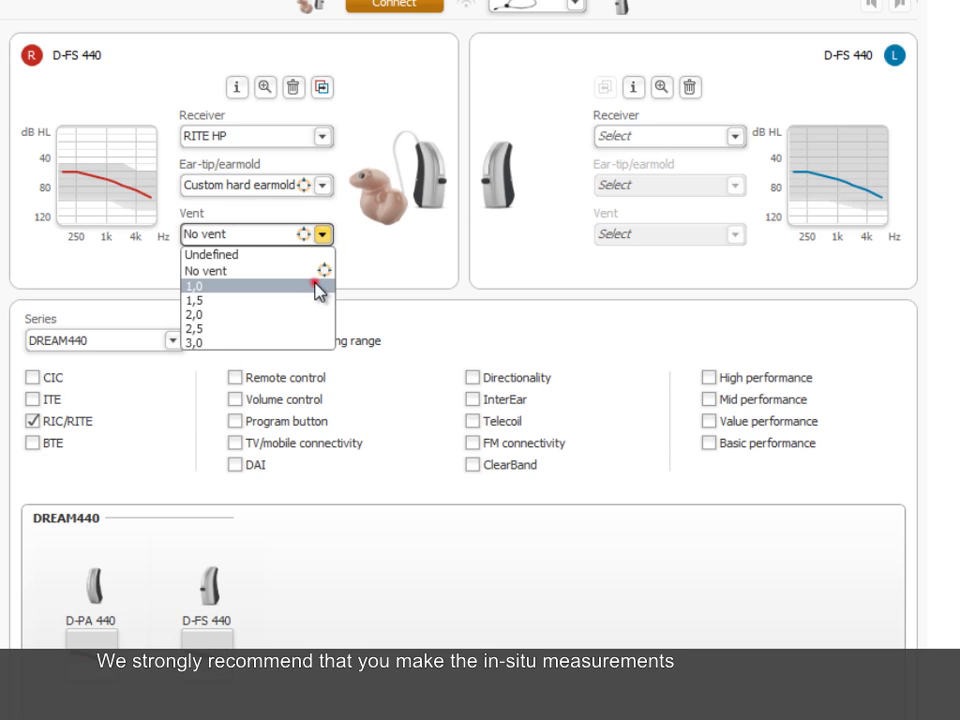
- Set the right aid's vent to 1,0 and run the feedback test
left_click(316, 287)
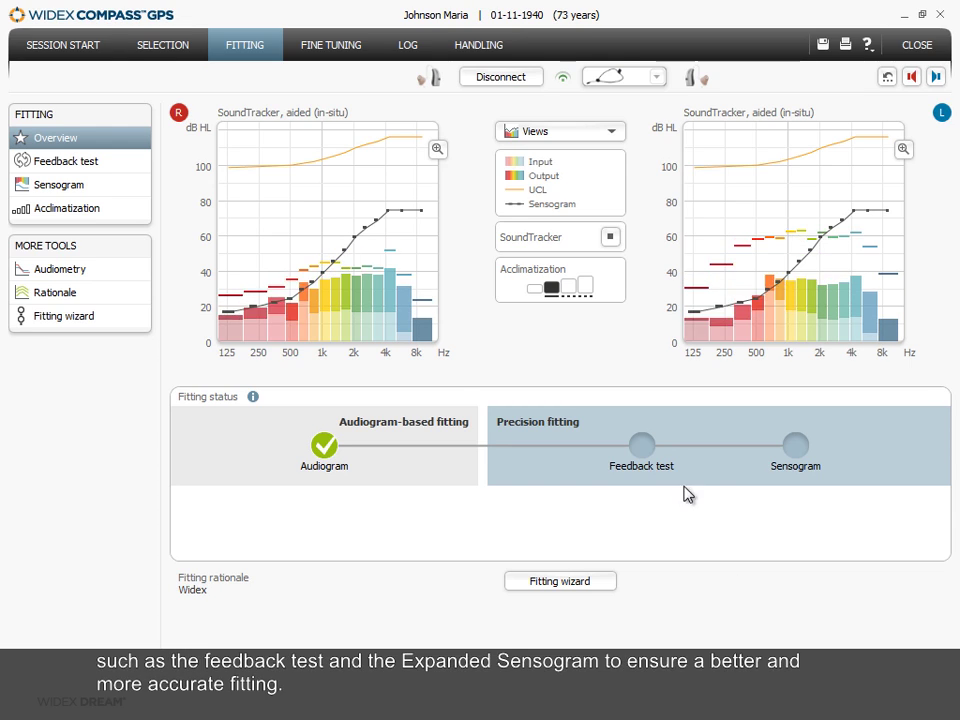
left_click(641, 446)
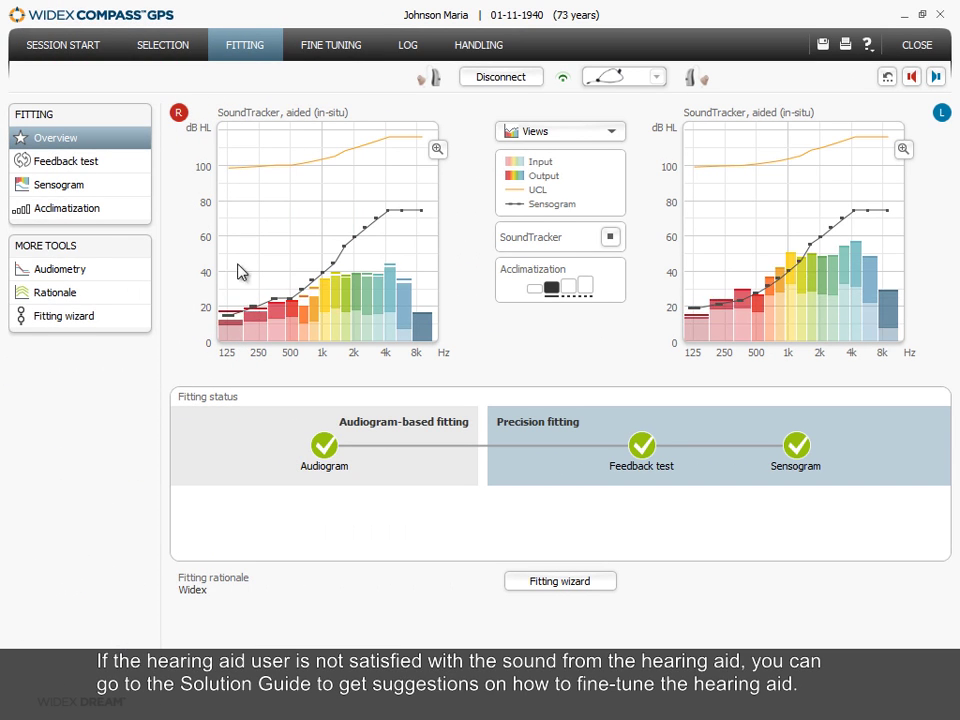
- Switch to Fine Tuning and launch the Solution Guide from More Tools
left_click(305, 45)
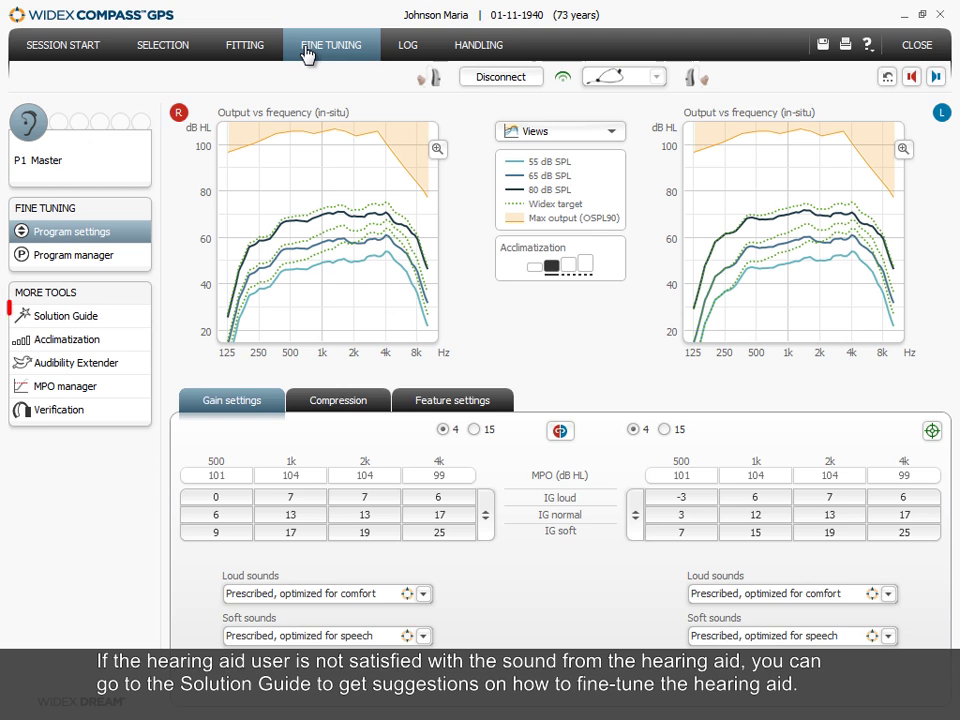
left_click(113, 318)
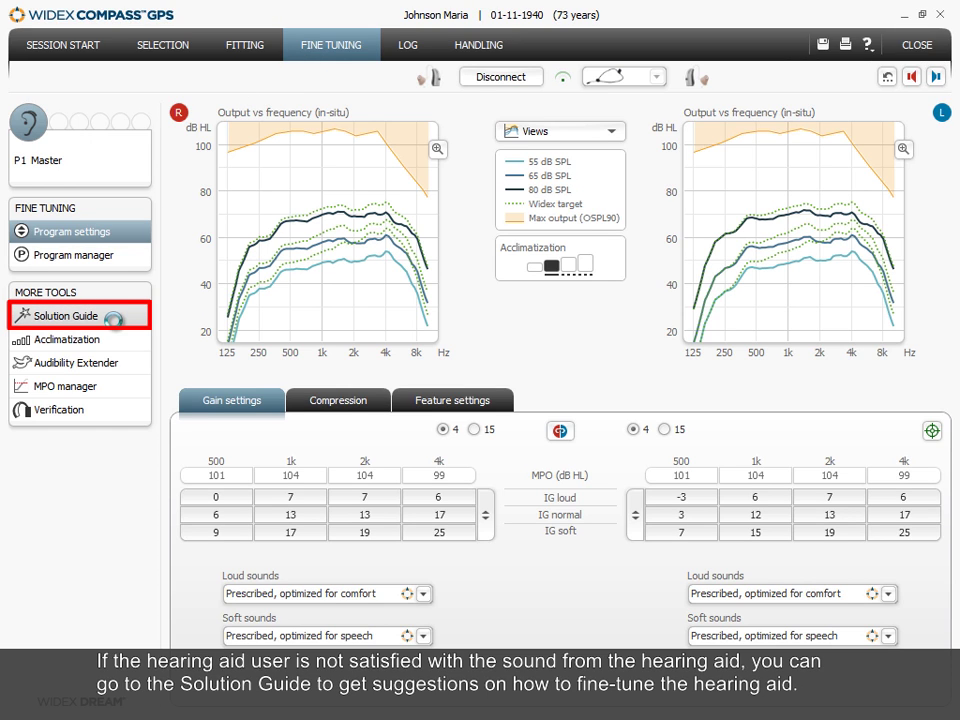